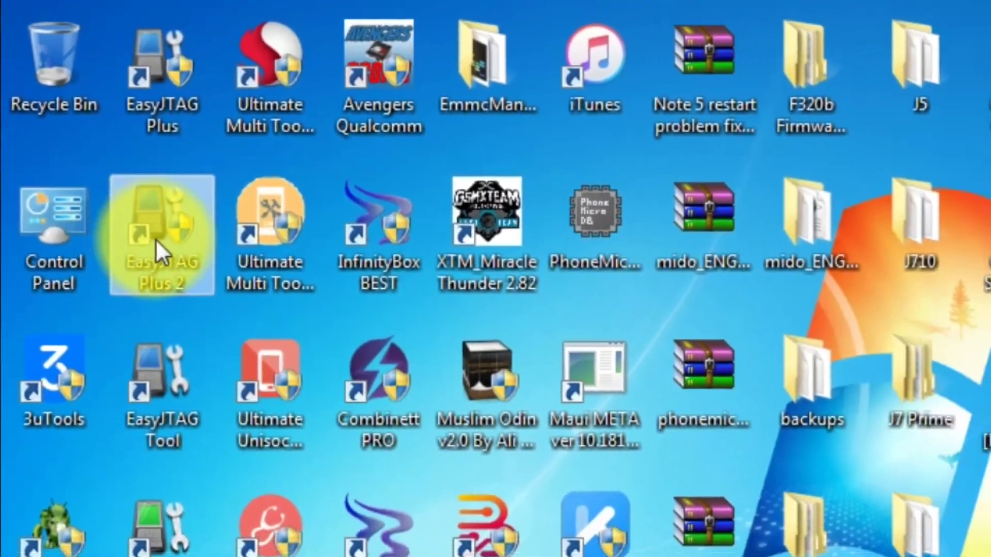
- Launch EasyJTAG Plus 2, move its window aside and check the Qualcomm HS-USB QDLoader 9008 port in Device Manager
double_click(221, 279)
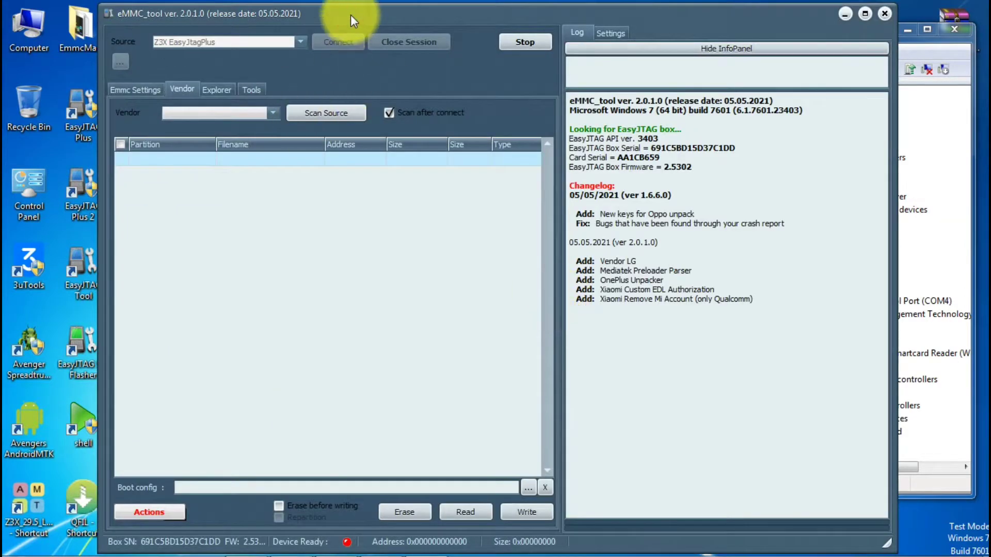
left_click_drag(350, 20, 261, 22)
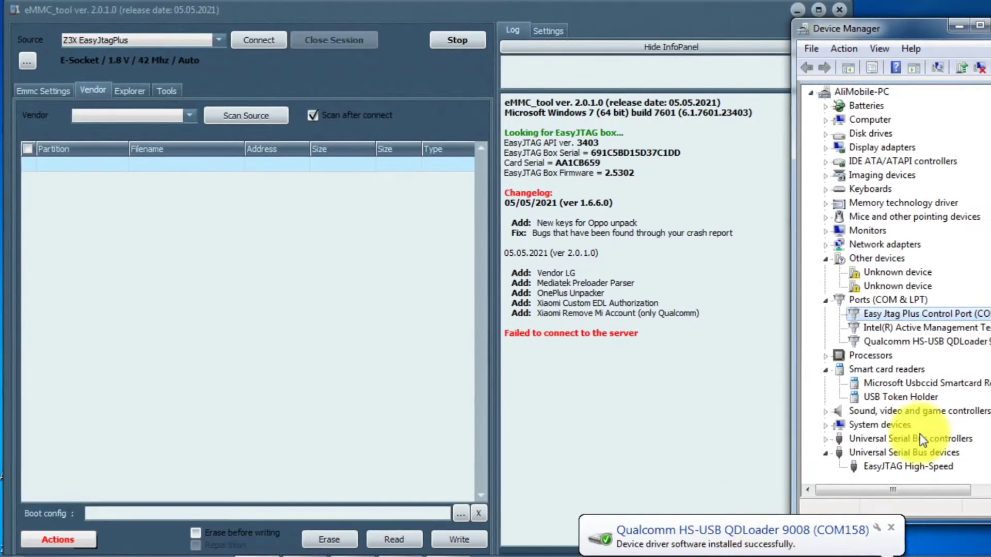
left_click(916, 341)
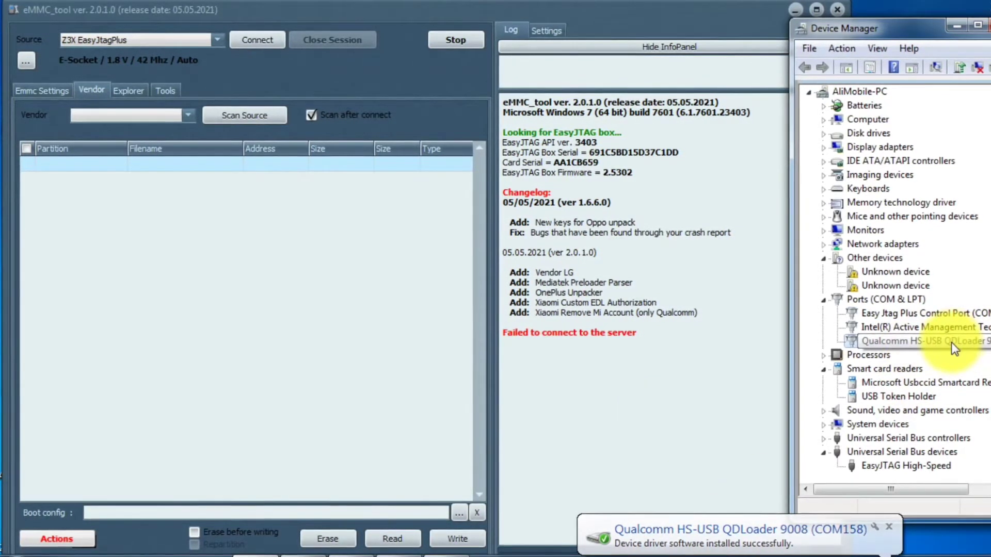
- Set the source to Qualcomm HS-USB QDLoader (9008) and connect to the phone
left_click(216, 40)
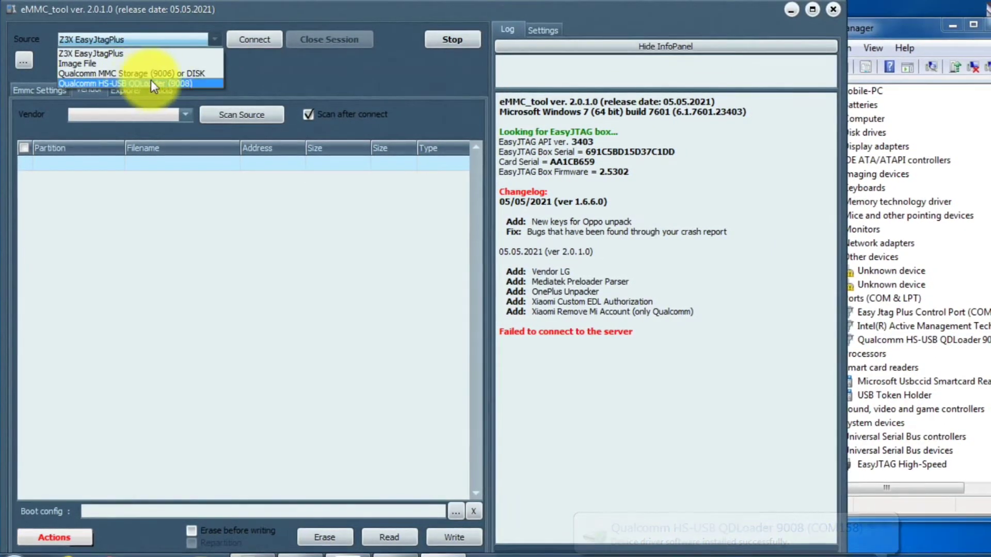
left_click(163, 82)
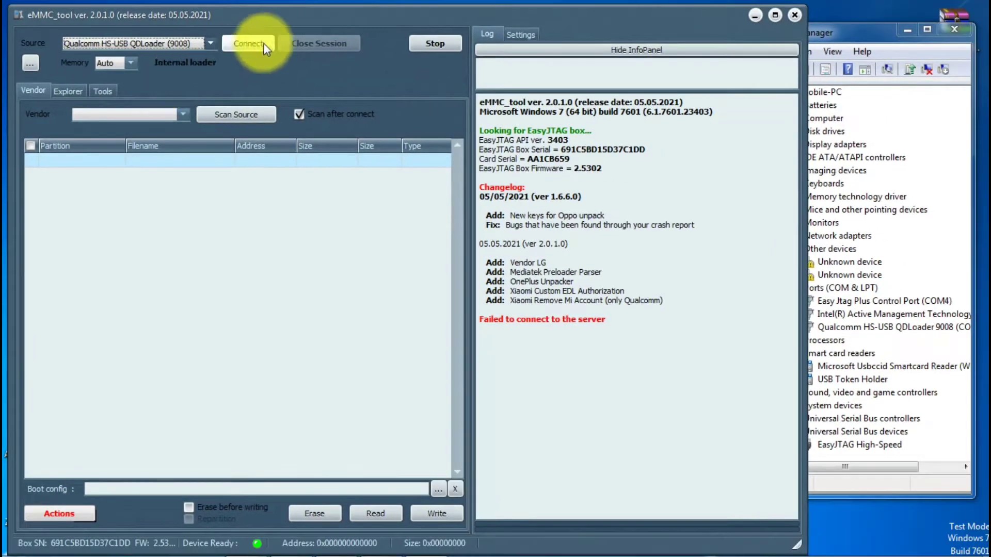
left_click(248, 43)
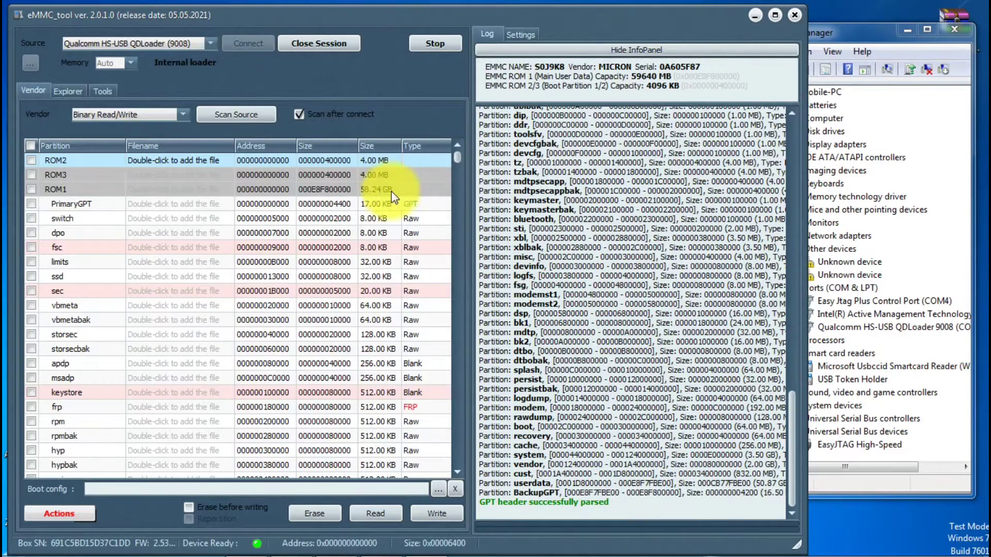
- Examine the connection log for the eMMC device life time estimation, Pre EOL information, chip vendor and partitions
left_click(792, 123)
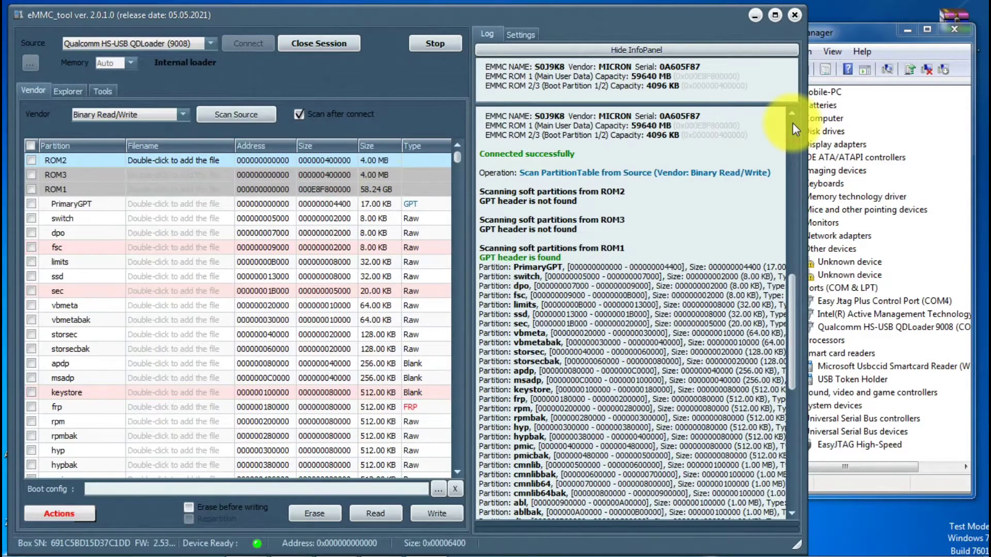
left_click(791, 123)
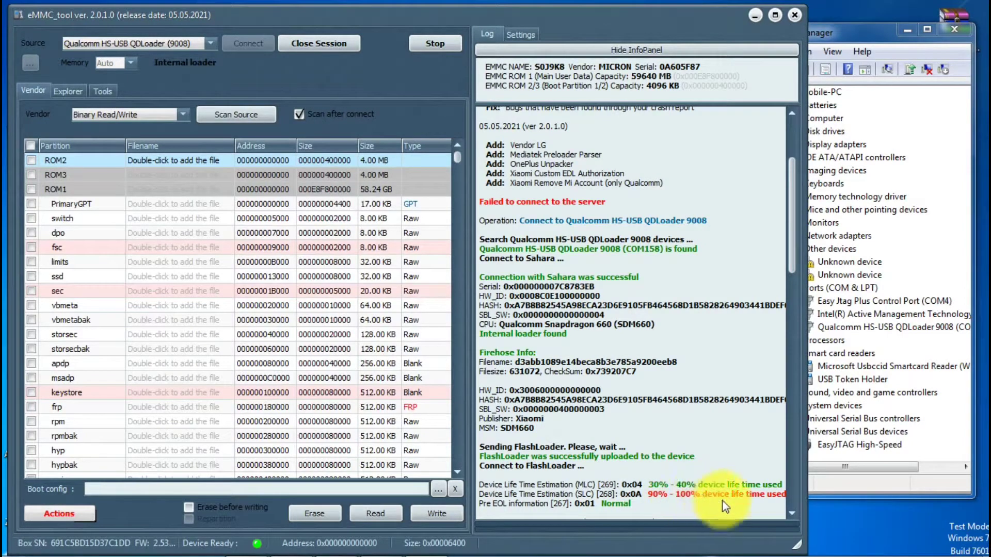
left_click_drag(727, 506, 654, 503)
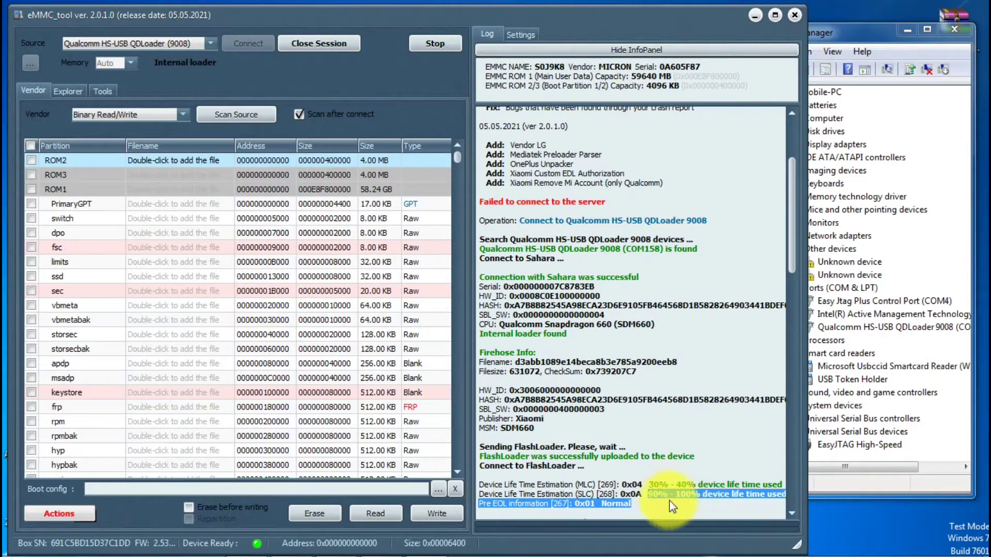
left_click(667, 505)
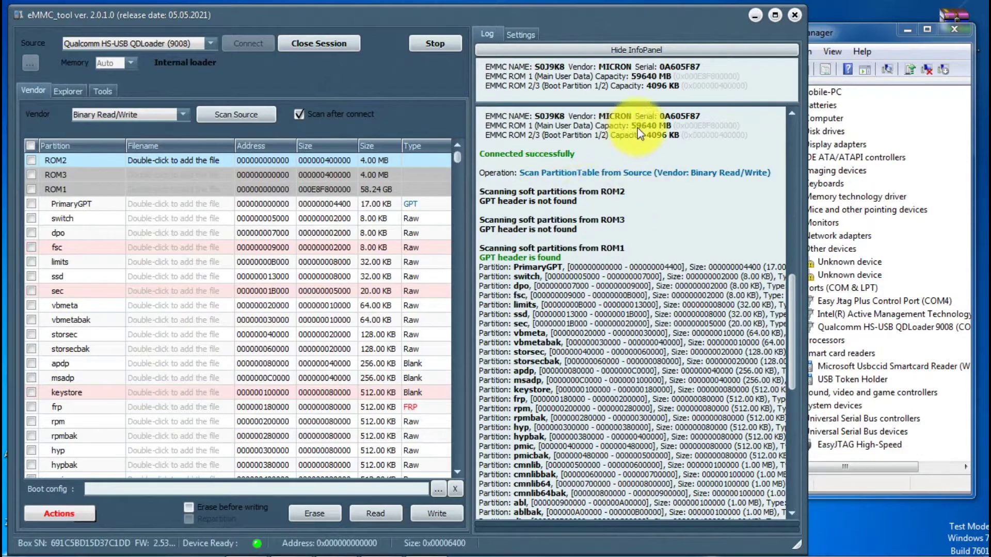
double_click(617, 120)
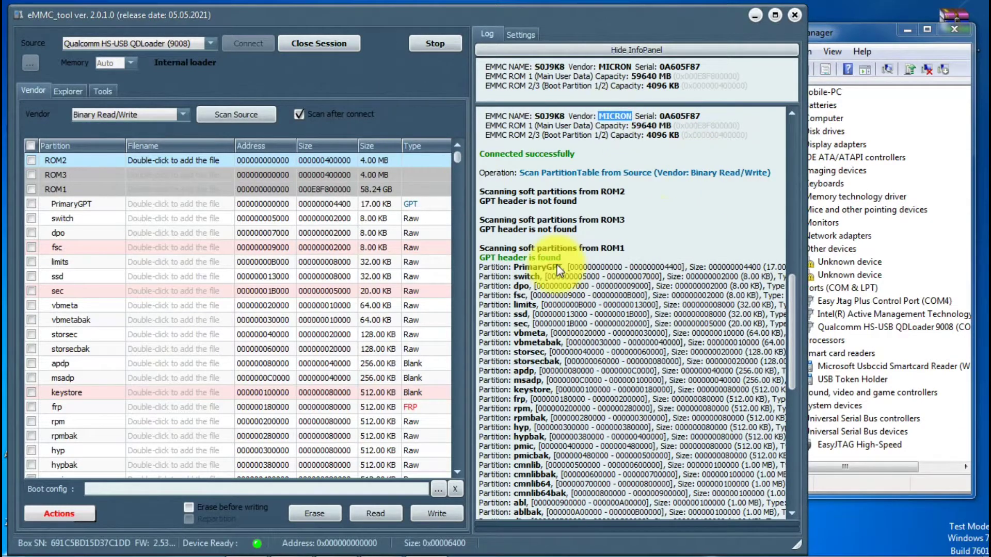
left_click_drag(787, 417, 788, 472)
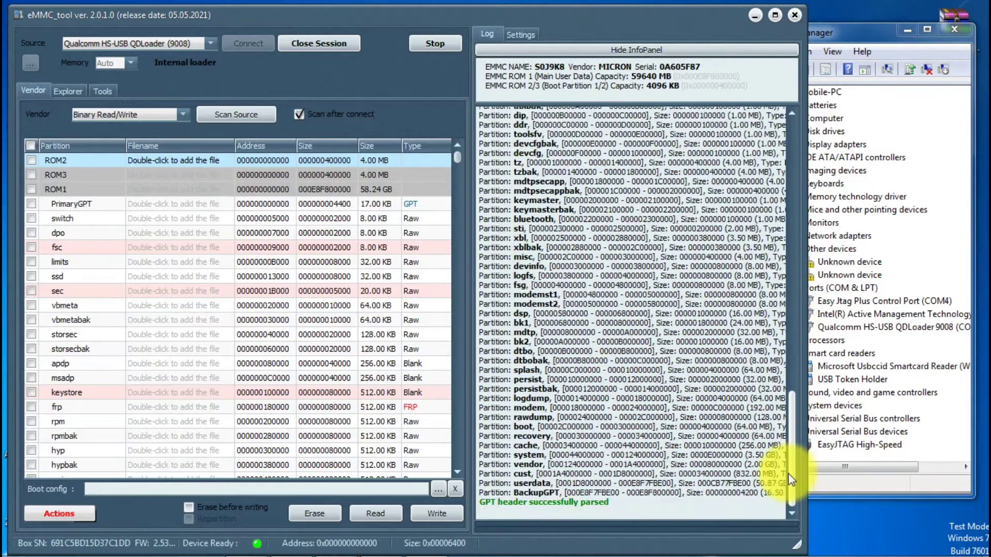
- Close the phone session and clear the entire log
left_click(321, 43)
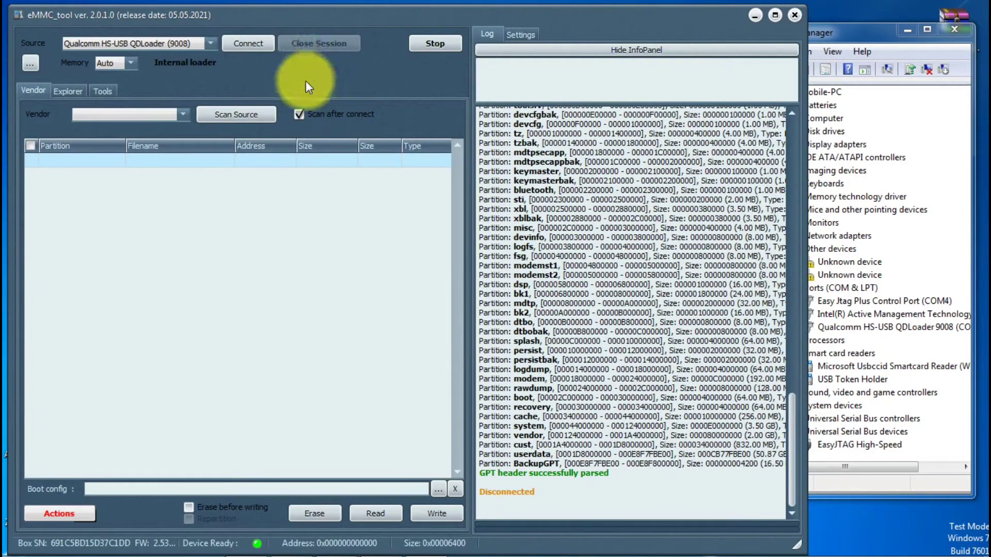
right_click(679, 481)
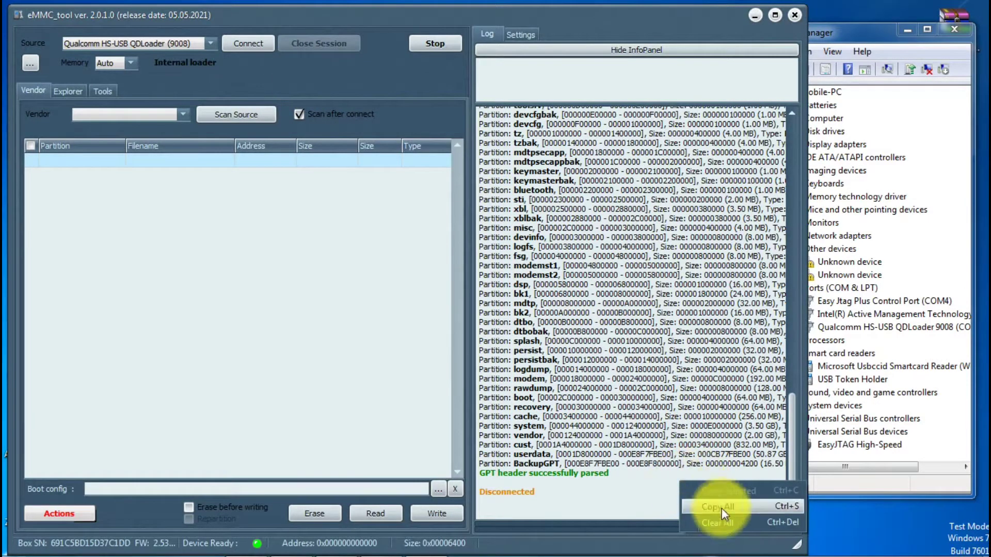
left_click(711, 522)
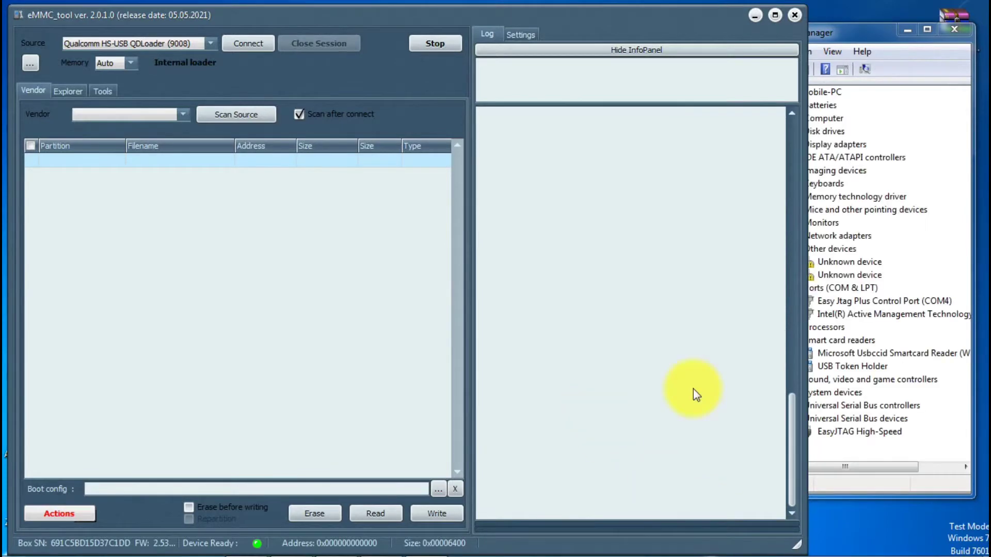
- Check the second phone's Qualcomm HS-USB QDLoader 9008 port in Device Manager and connect to that phone in eMMC_tool
left_click(870, 492)
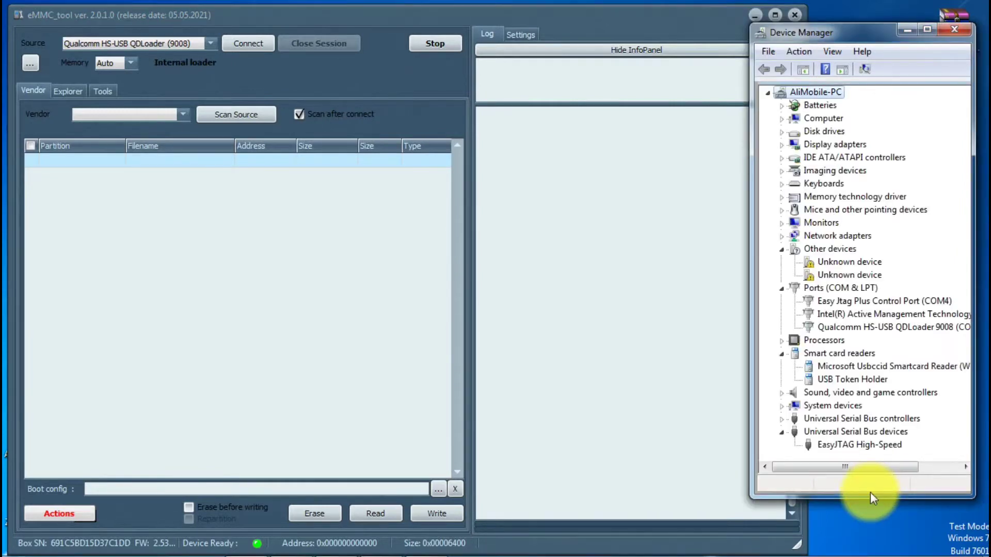
left_click(877, 327)
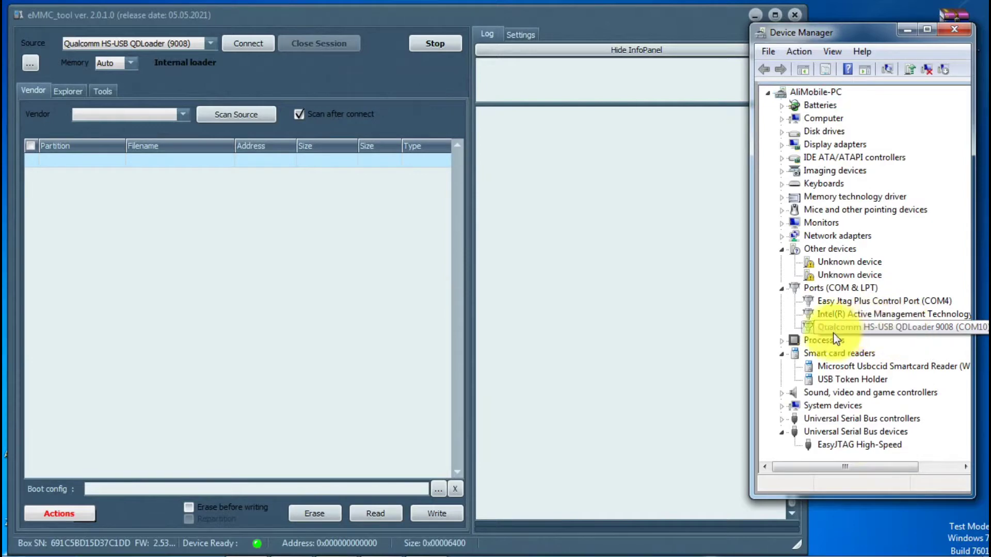
left_click(237, 45)
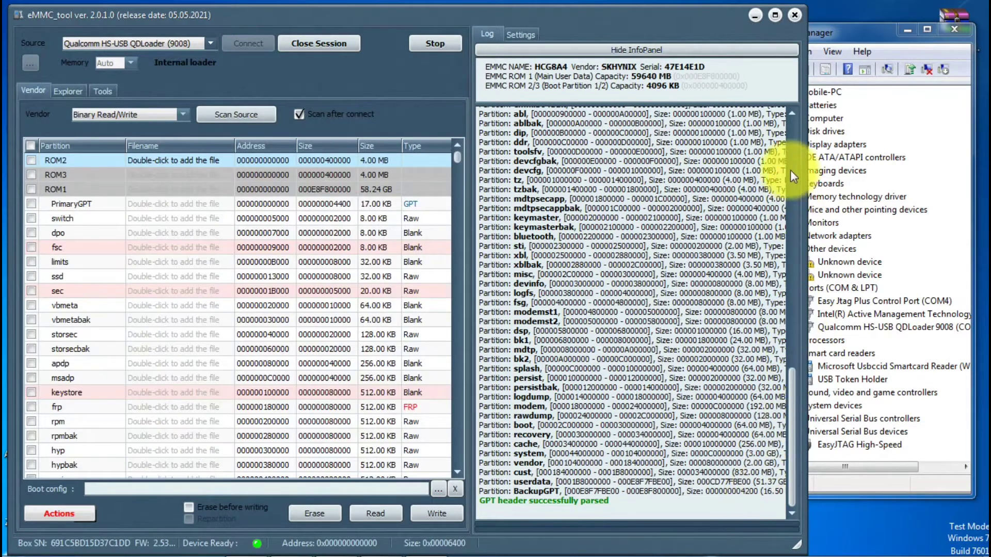
- Examine the second phone's eMMC health report, life time estimation and chip vendor details in the log
left_click(791, 157)
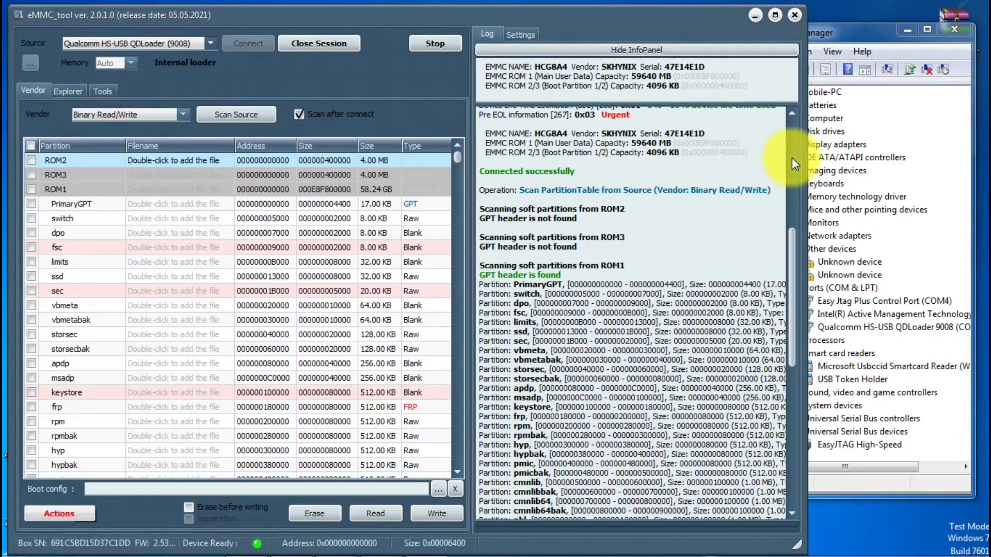
left_click(791, 133)
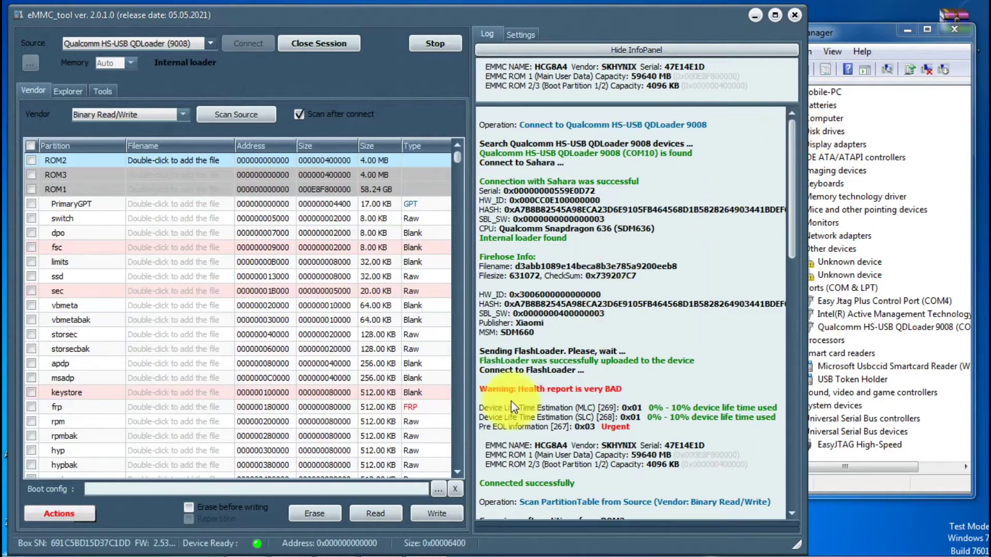
left_click_drag(482, 383, 602, 424)
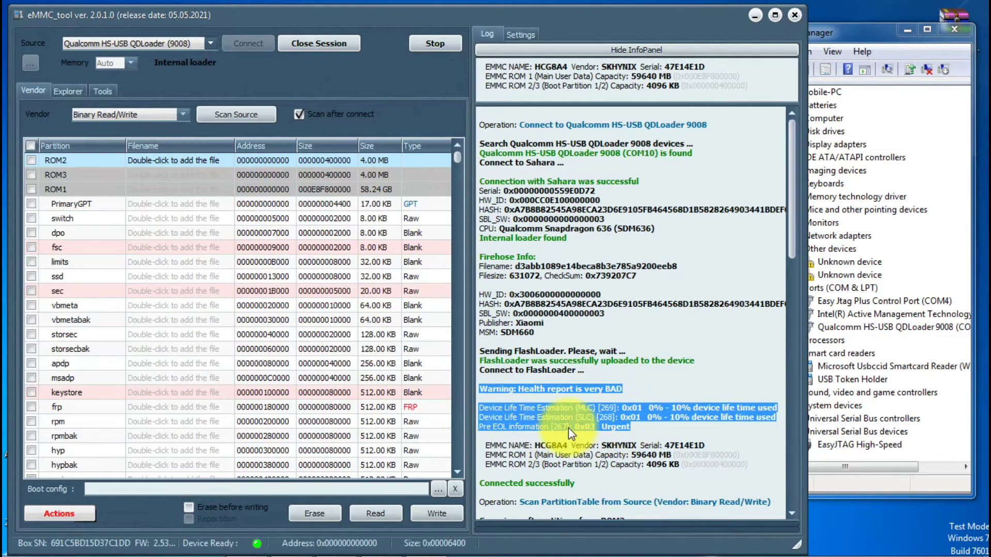
left_click_drag(494, 439, 695, 470)
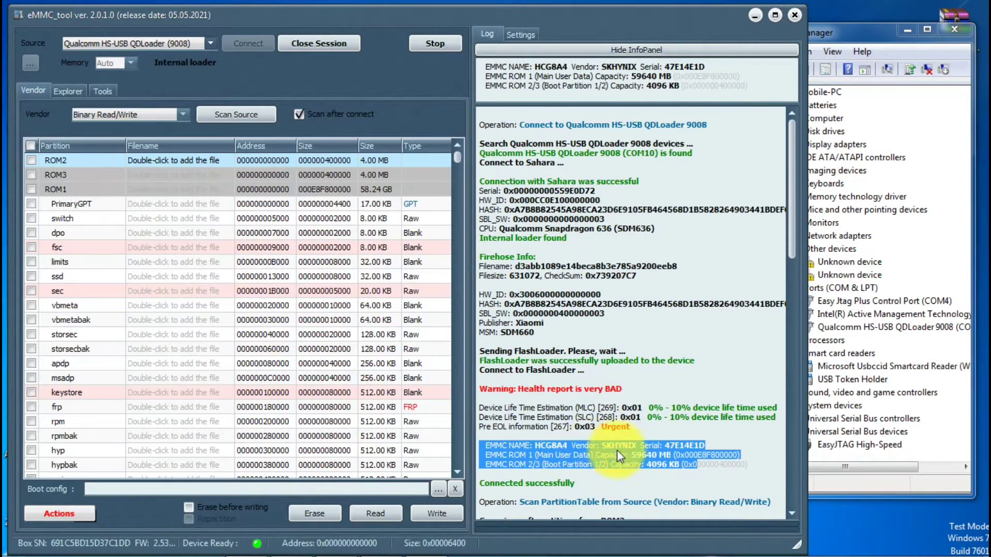
left_click(742, 439)
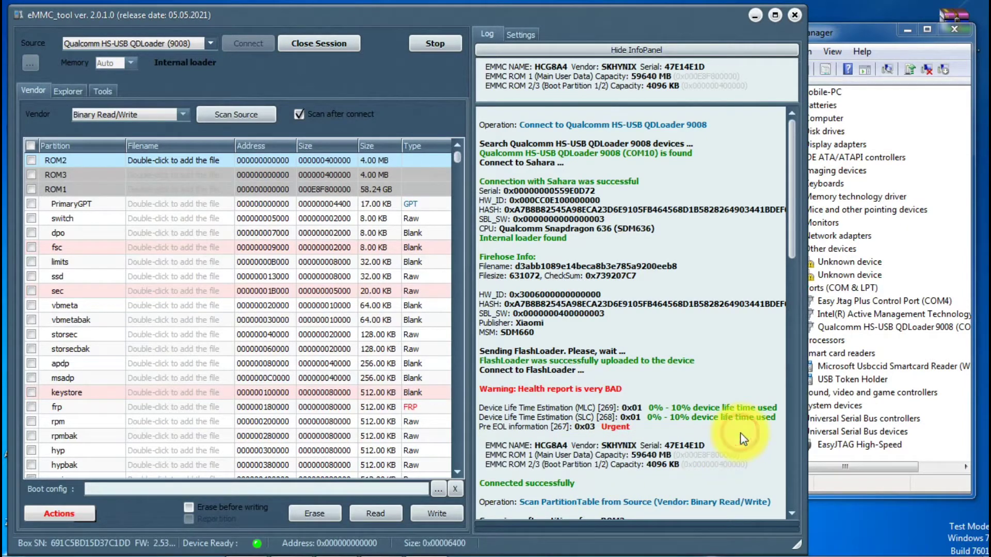
- Close the second phone's session and exit eMMC_tool
left_click(289, 41)
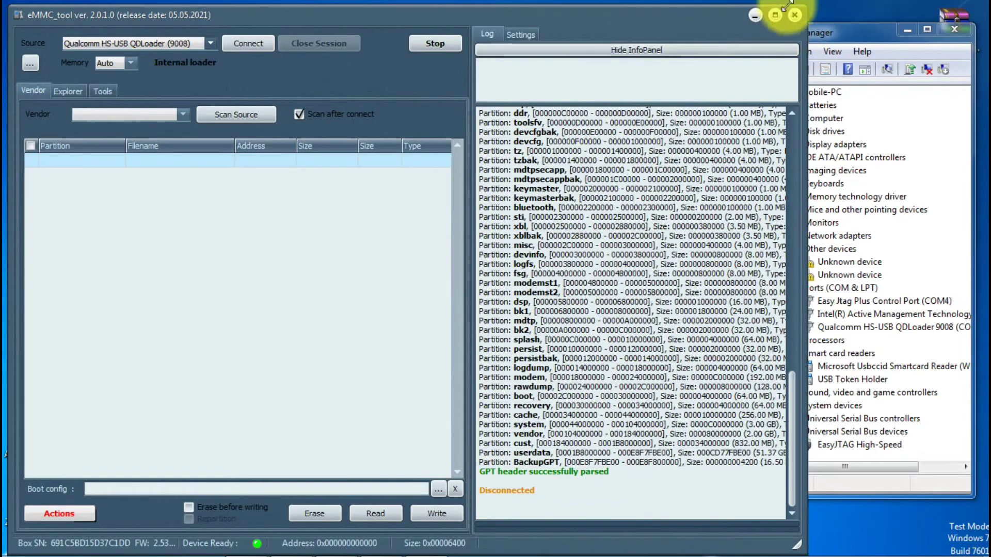
left_click(791, 14)
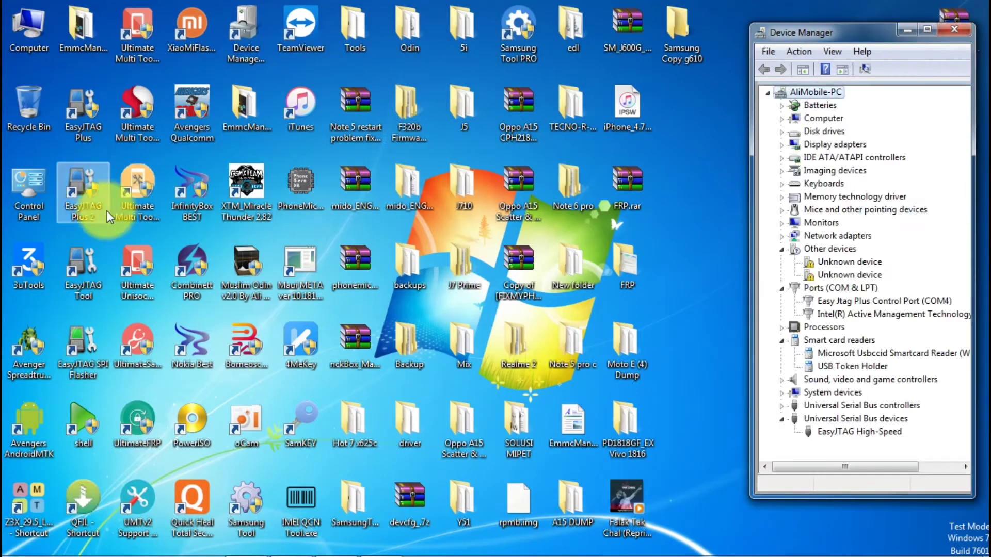
- Run EmmcManager.exe from the EmmcManager folder on the desktop and close the folder window
double_click(86, 46)
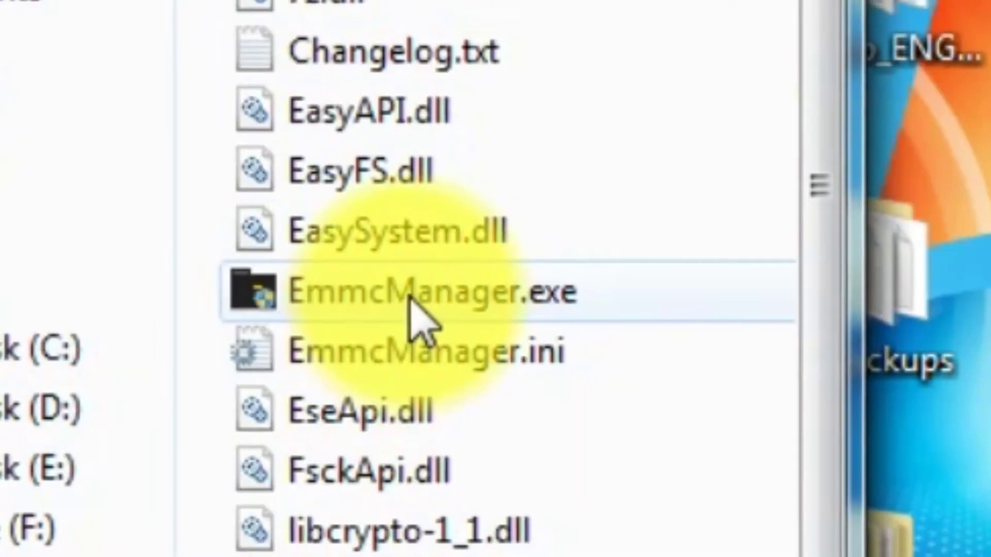
double_click(287, 270)
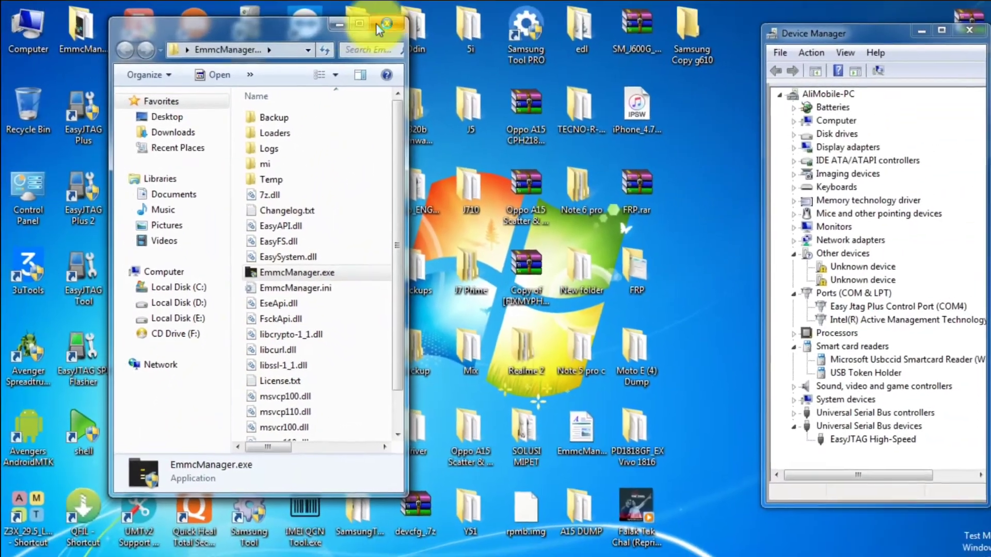
left_click(377, 24)
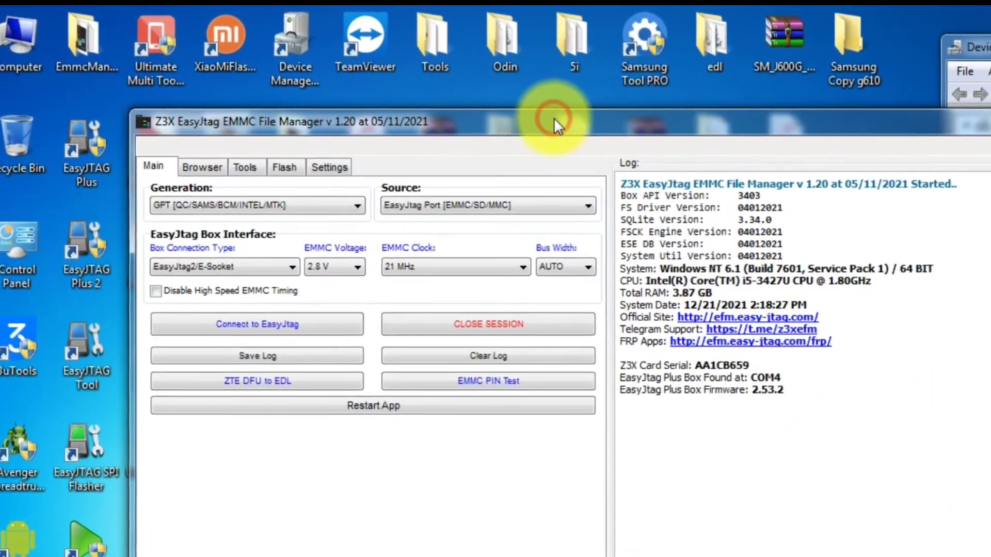
double_click(553, 117)
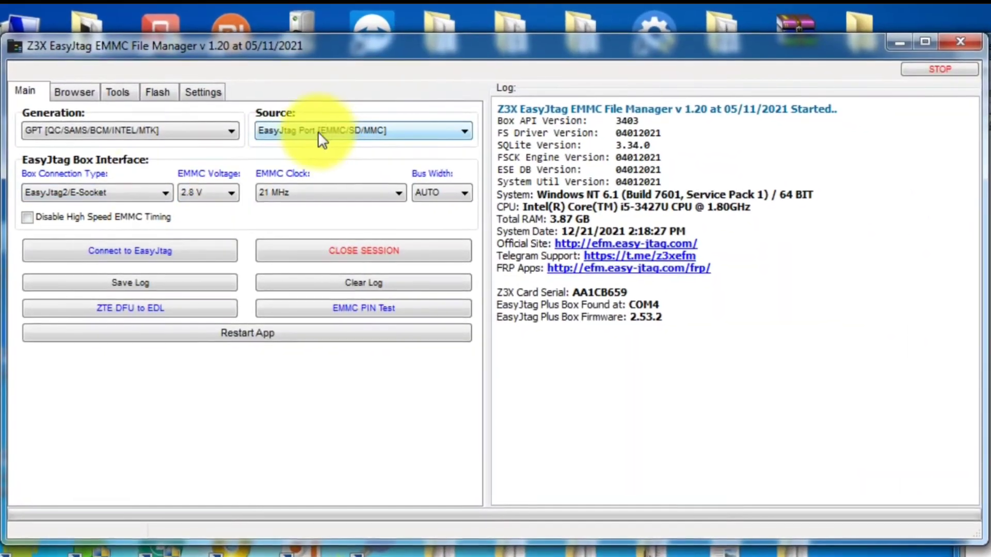
- Set the source to Qualcomm 9008 EMMC/UFS/AUTO and connect to the phone in EDL mode
left_click(327, 129)
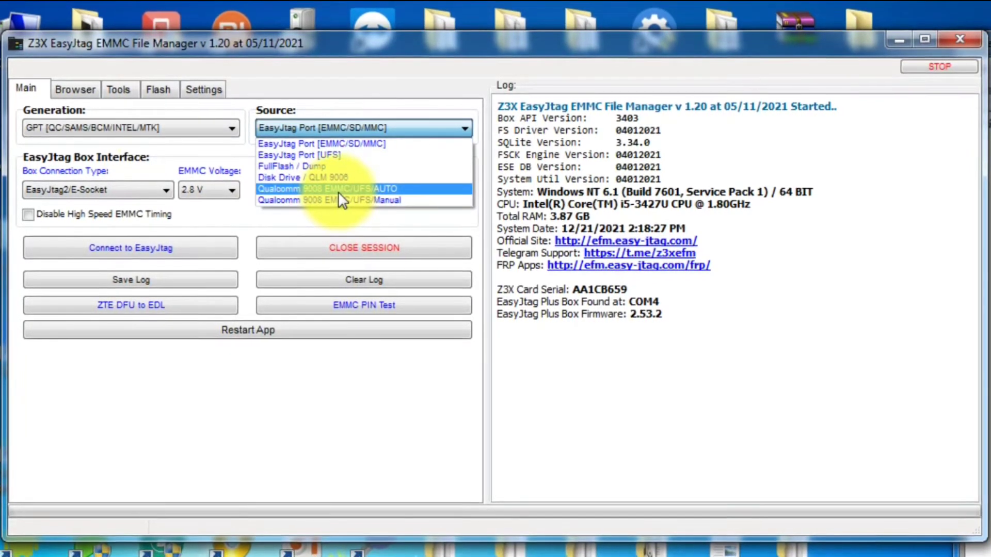
left_click(339, 190)
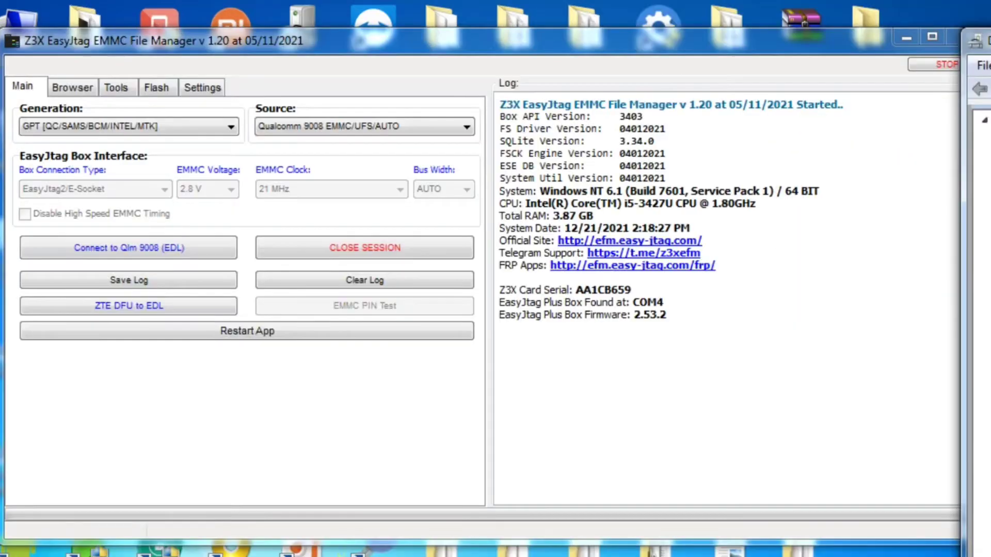
left_click(190, 250)
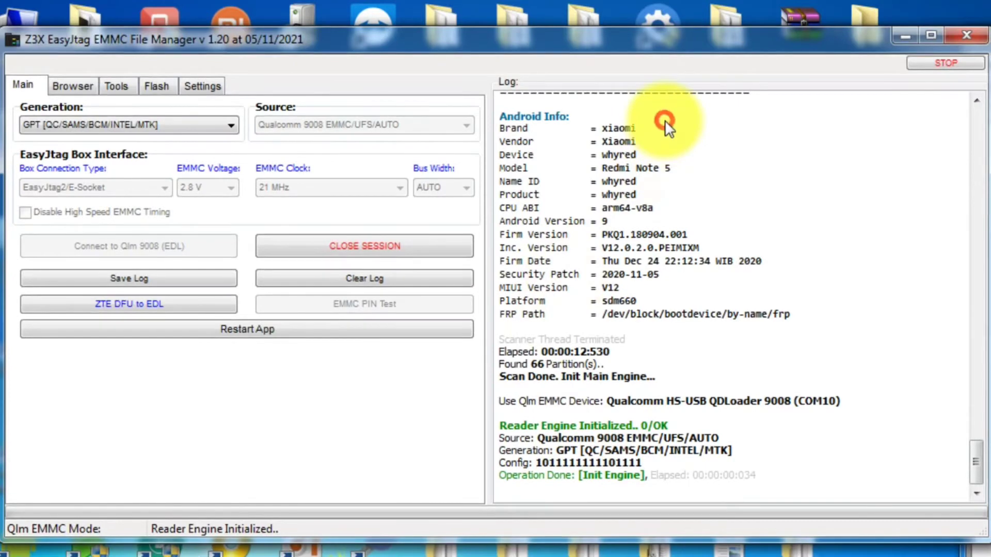
- Review the phone's Android brand, device and model details in the log
left_click_drag(664, 120, 647, 186)
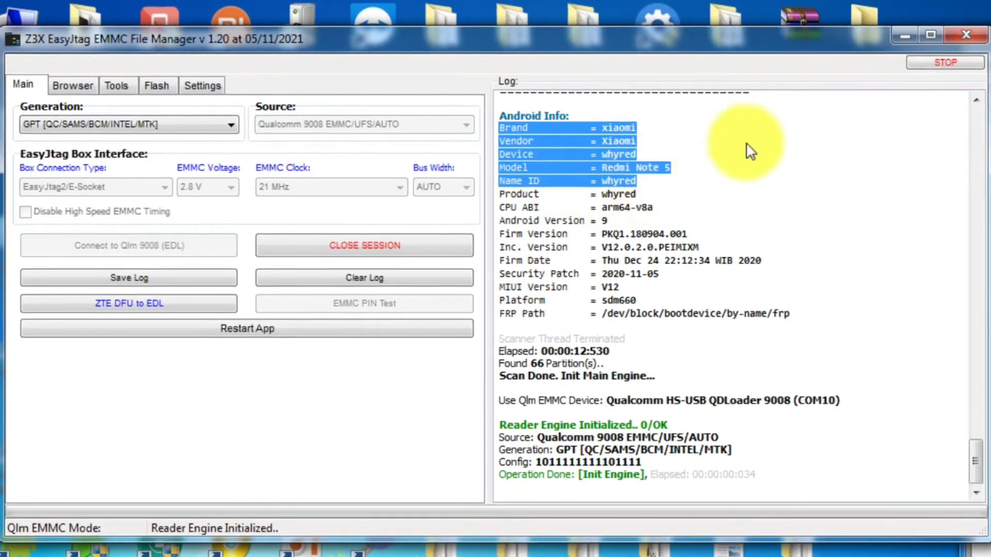
left_click(631, 173)
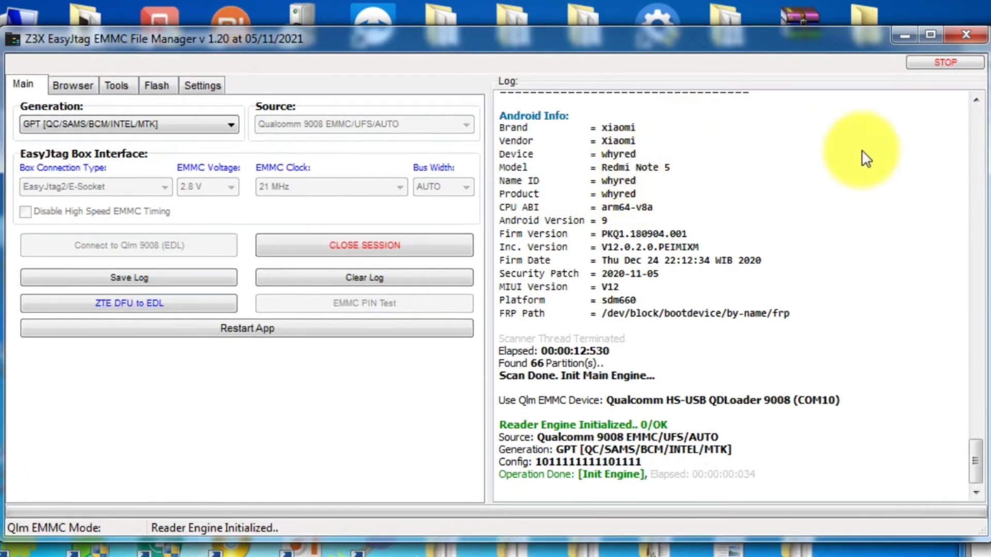
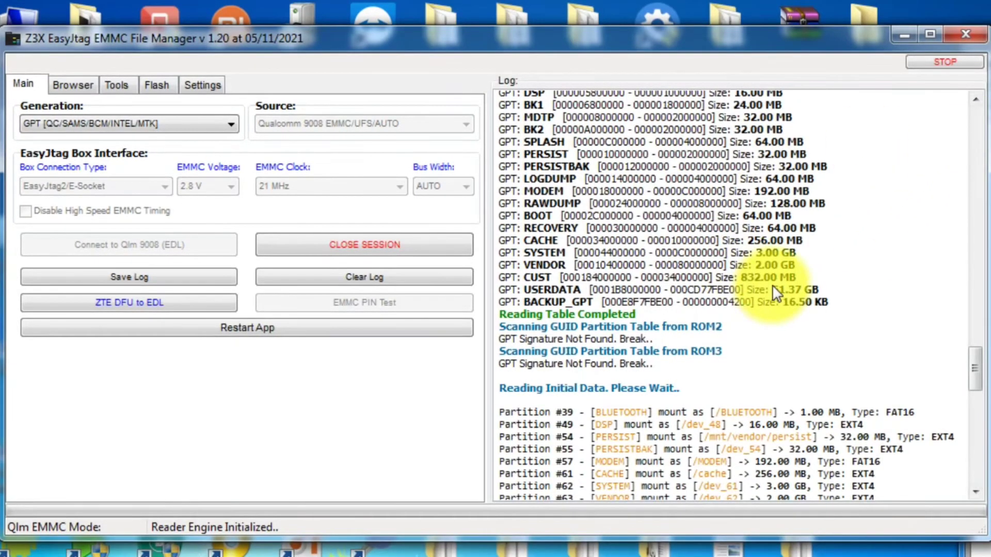
- Examine the eMMC health warning, DEV life time and vendor entries in the connection log
left_click(969, 122)
left_click(969, 120)
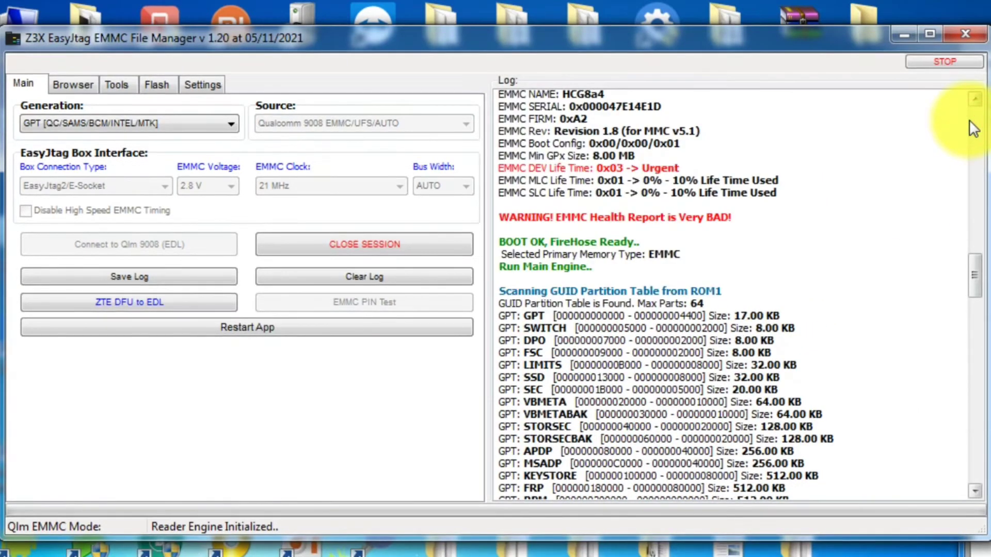
left_click_drag(741, 217, 506, 208)
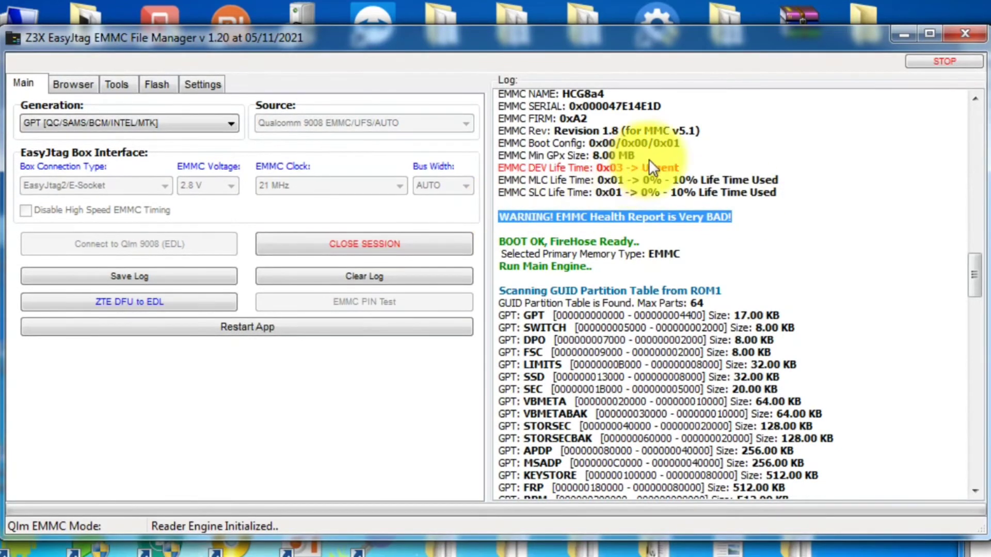
left_click(694, 169)
left_click_drag(694, 169, 488, 171)
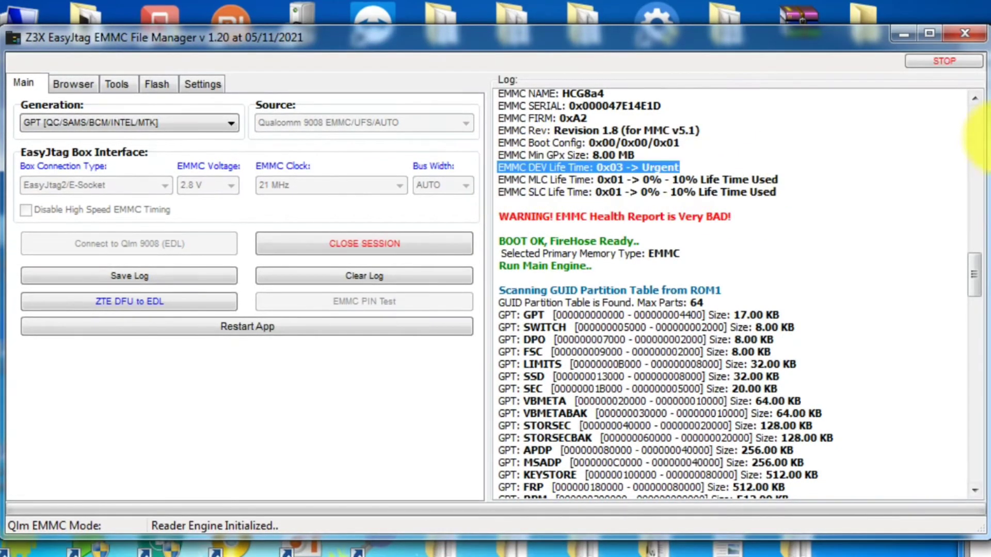
left_click(974, 99)
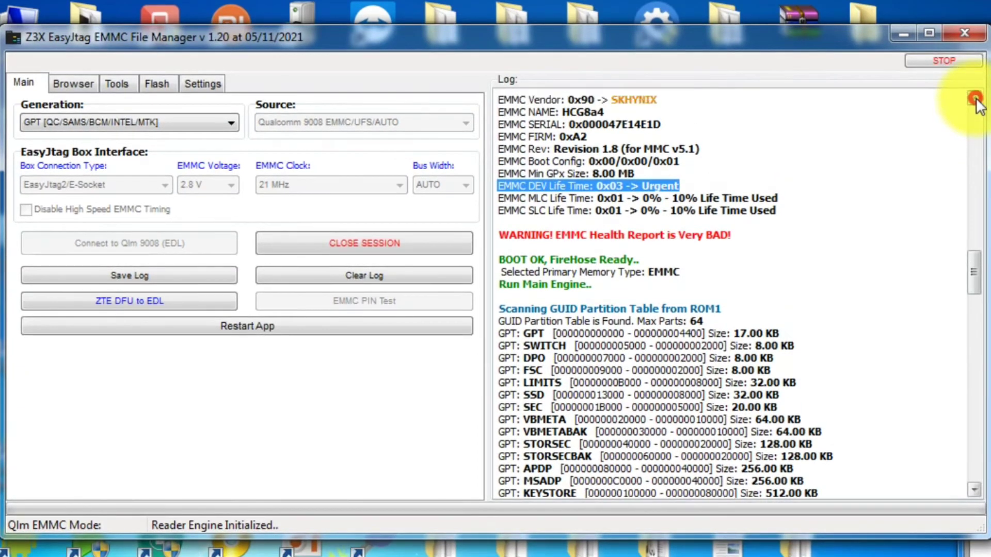
left_click(974, 99)
left_click(974, 99)
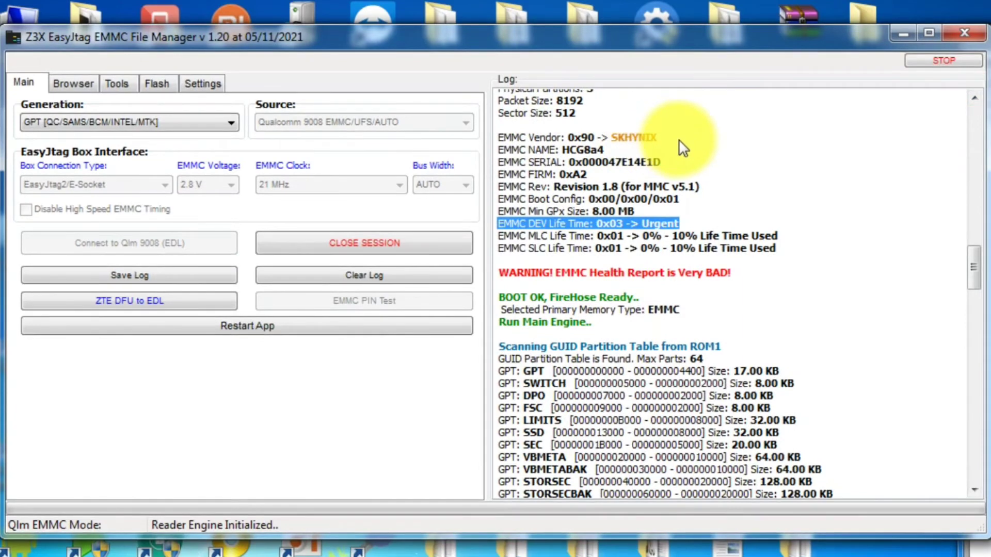
left_click_drag(679, 138, 518, 147)
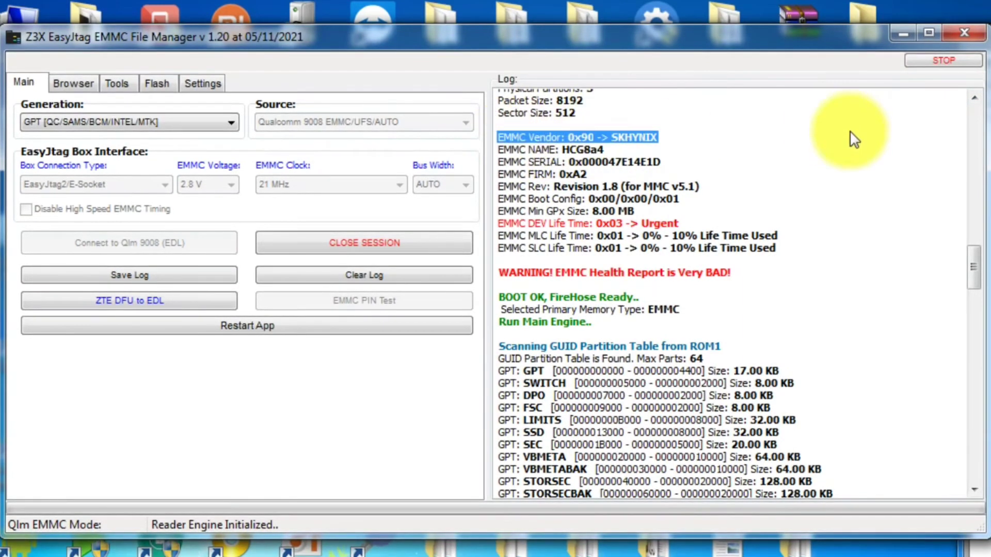
- Check the loader variant and Qualcomm CPU details in the log and close the phone's session
left_click(972, 124)
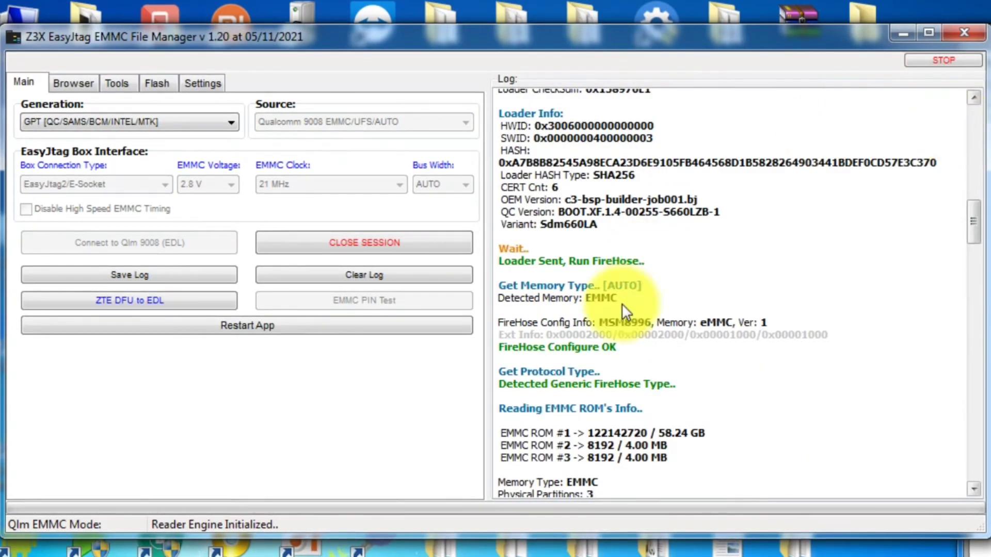
left_click_drag(626, 234, 487, 235)
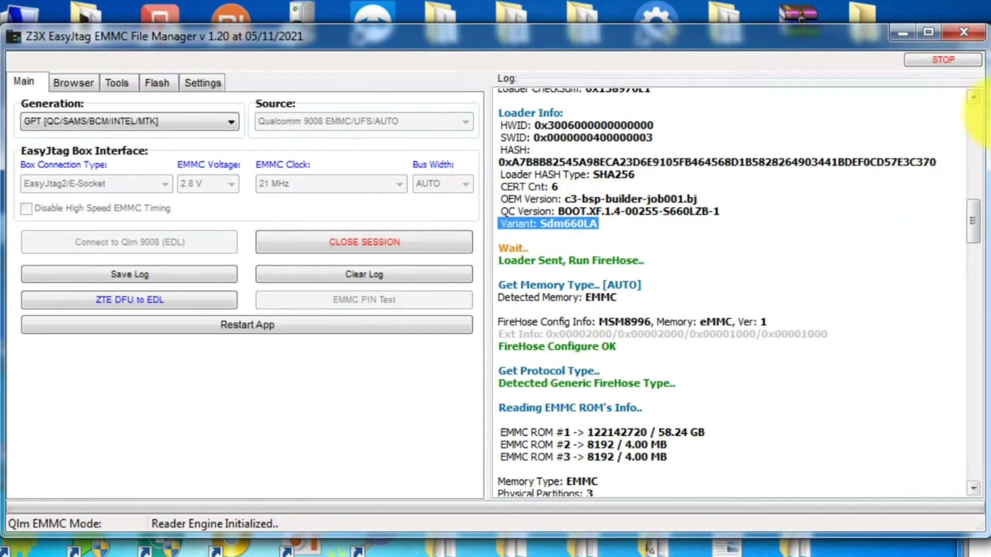
left_click(972, 129)
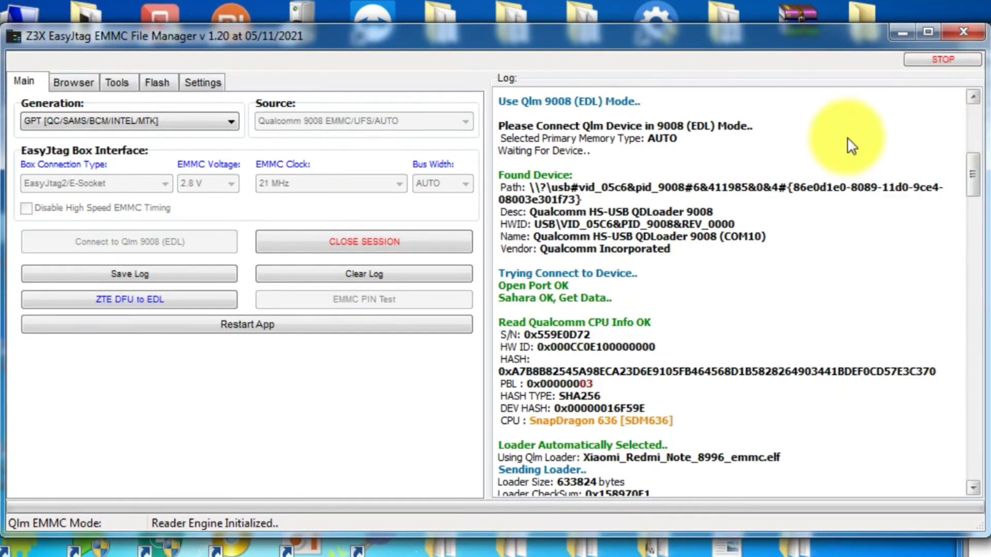
left_click(336, 241)
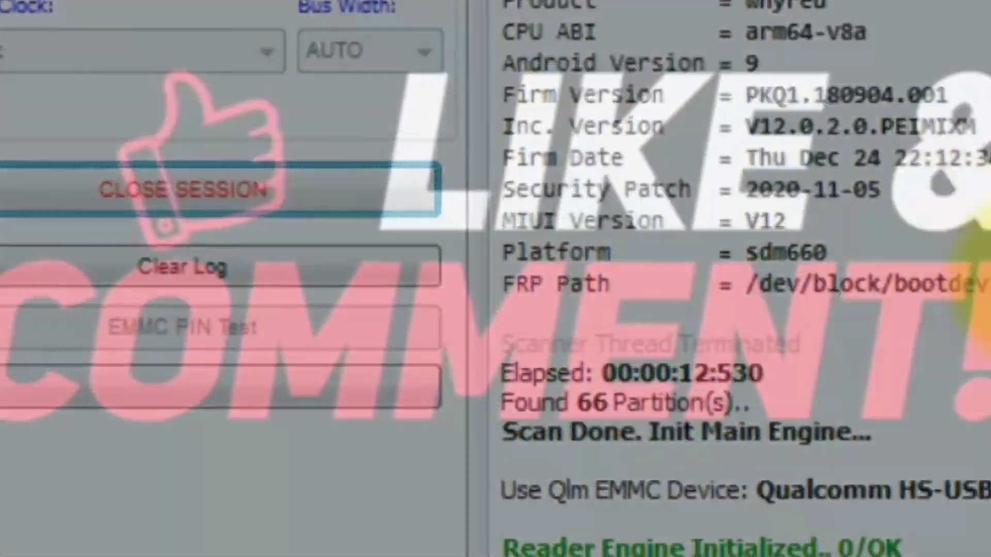